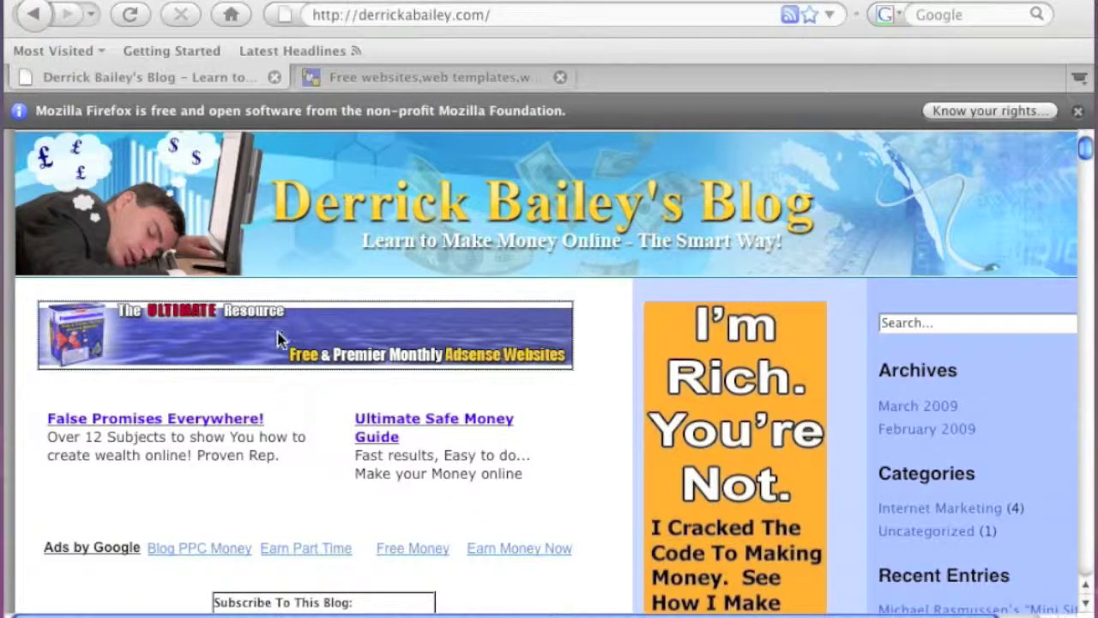
{"action": "scroll", "coordinate": [253, 390], "scroll_direction": "down", "scroll_amount": 5}
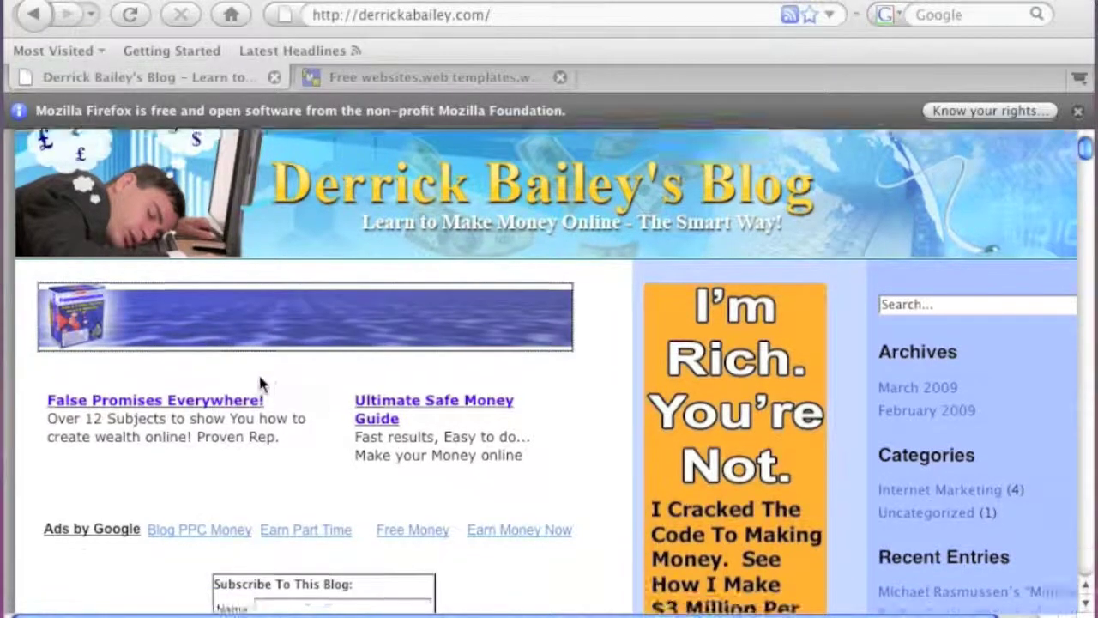
{"action": "scroll", "coordinate": [249, 380], "scroll_direction": "up", "scroll_amount": 5}
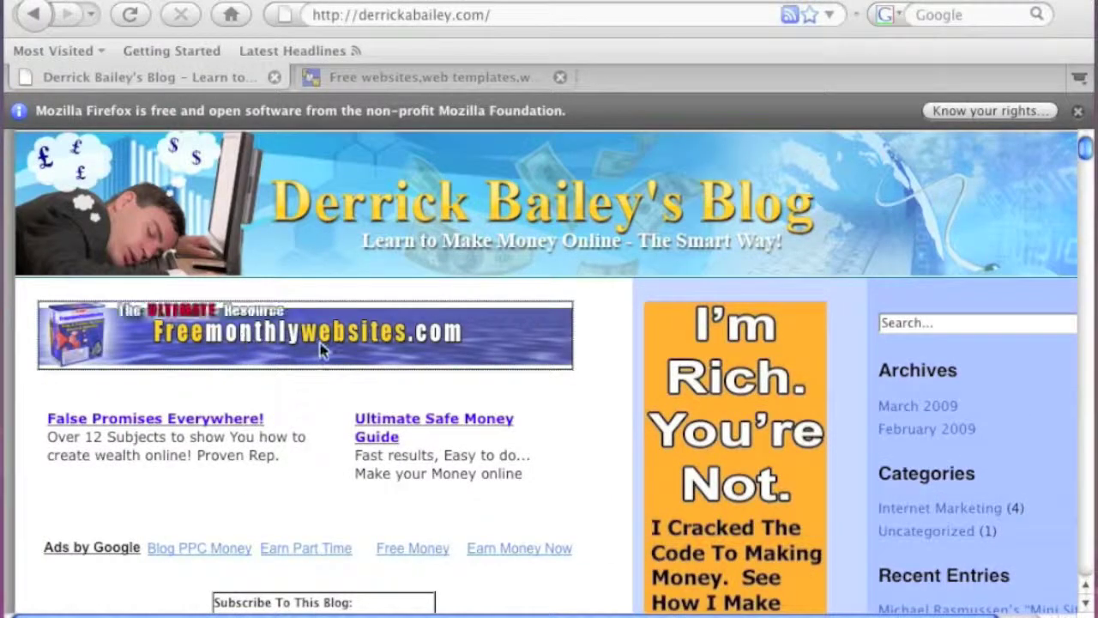
{"action": "right_click", "coordinate": [236, 333]}
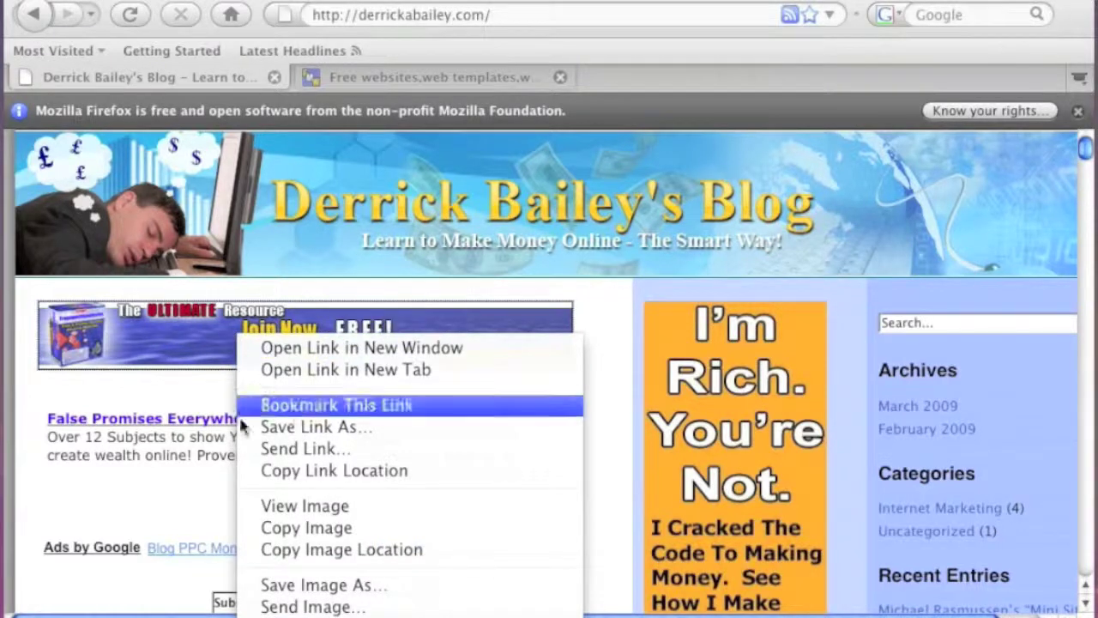
{"action": "left_click", "coordinate": [297, 474]}
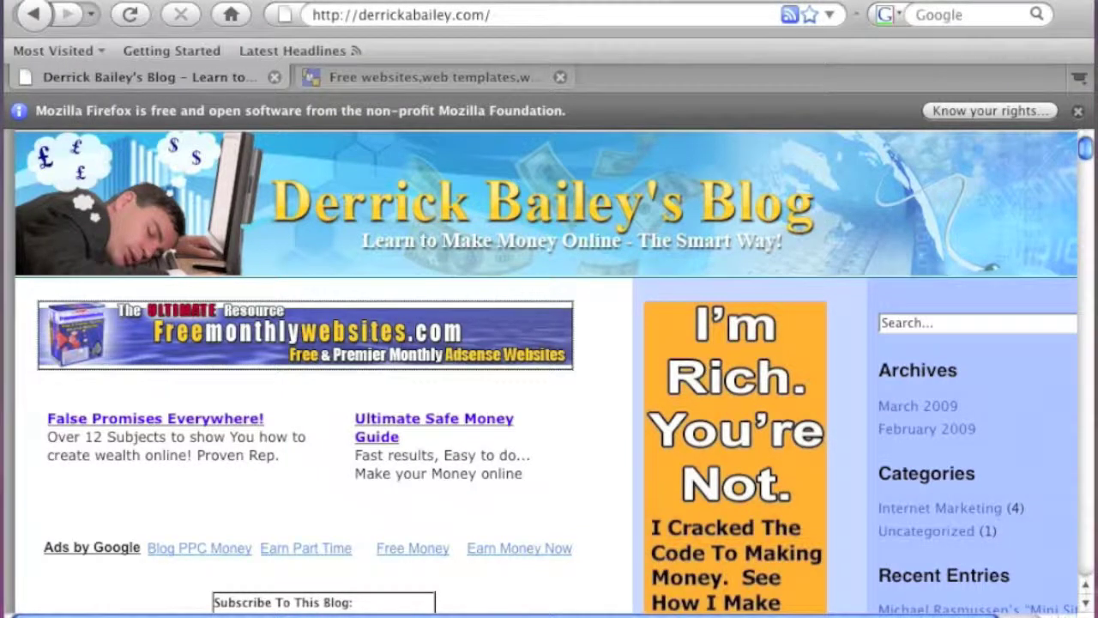
{"action": "key", "text": "super+t"}
{"action": "key", "text": "super+v"}
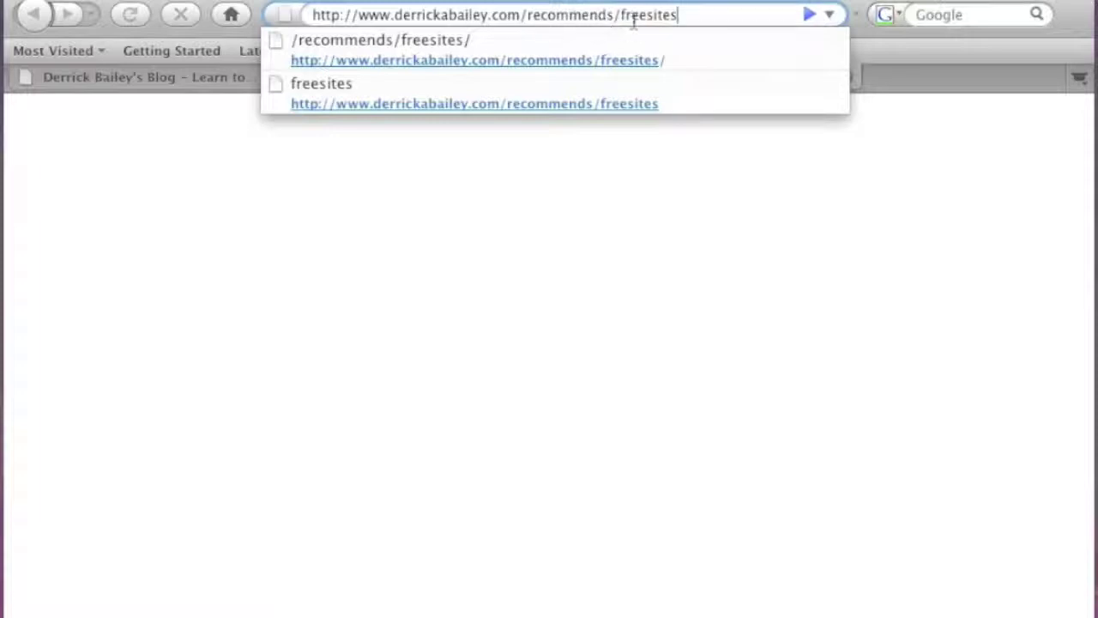
- From the blog tab, follow the banner ad to freemonthlywebsites.com/index.php in a new tab
{"action": "key", "text": "Escape"}
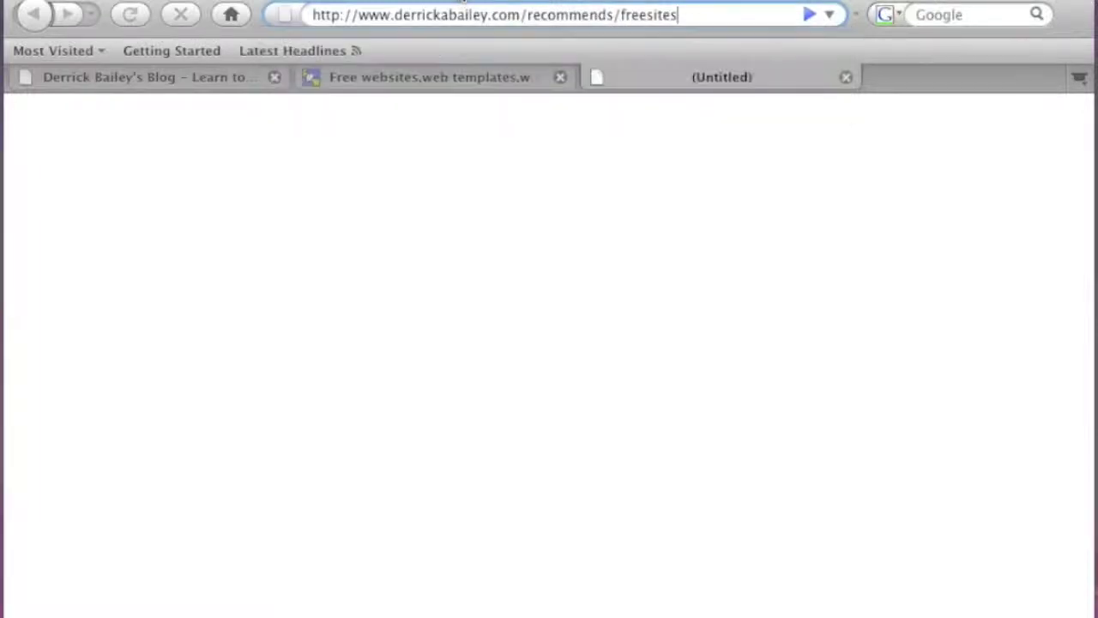
{"action": "left_click", "coordinate": [199, 76]}
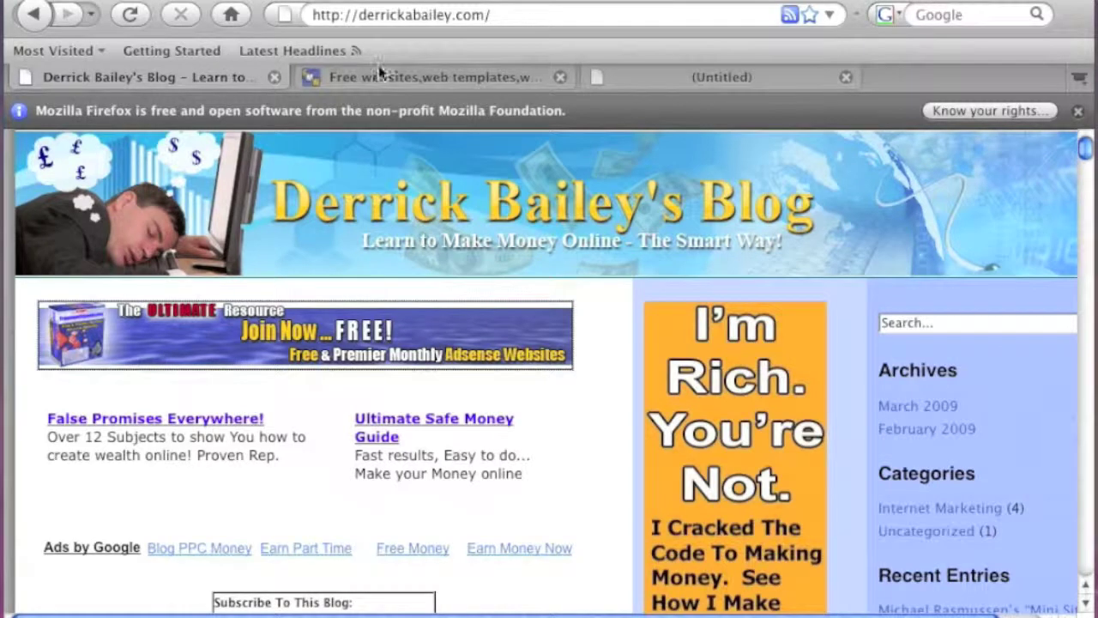
{"action": "left_click", "coordinate": [337, 353]}
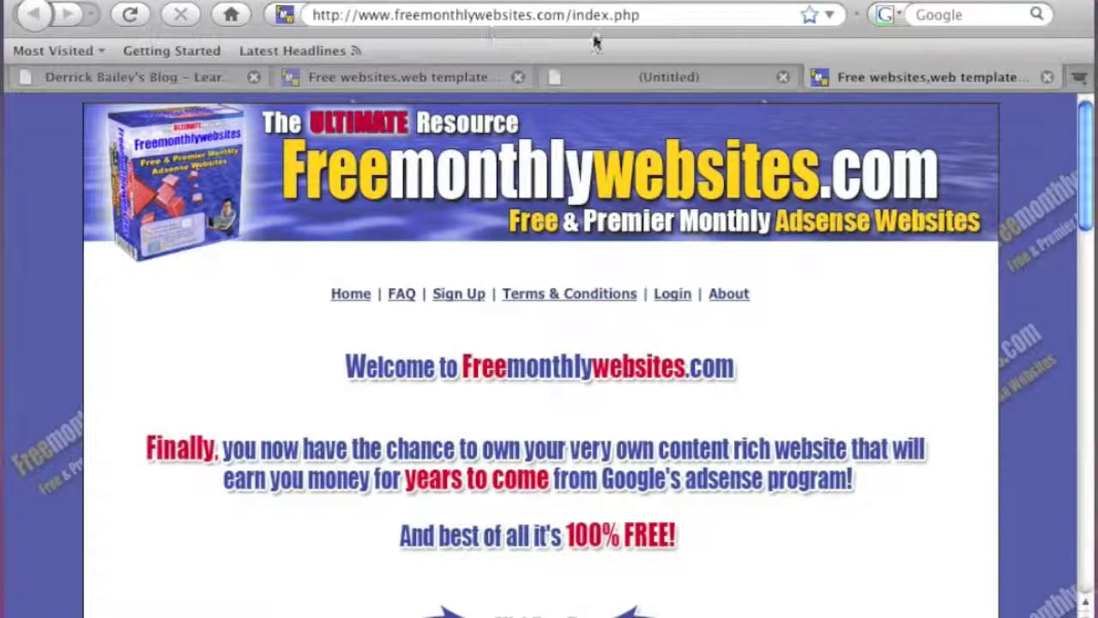
- Scroll through the Freemonthlywebsites.com welcome page's package details and join-now offer
{"action": "scroll", "coordinate": [318, 309], "scroll_direction": "down", "scroll_amount": 3}
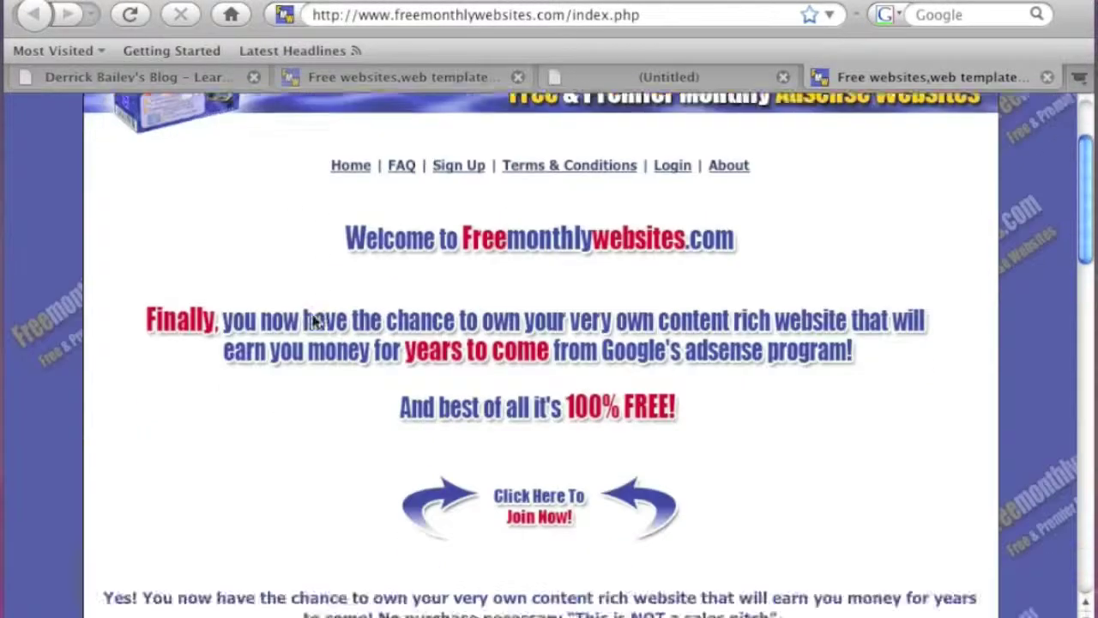
{"action": "scroll", "coordinate": [314, 320], "scroll_direction": "down", "scroll_amount": 20}
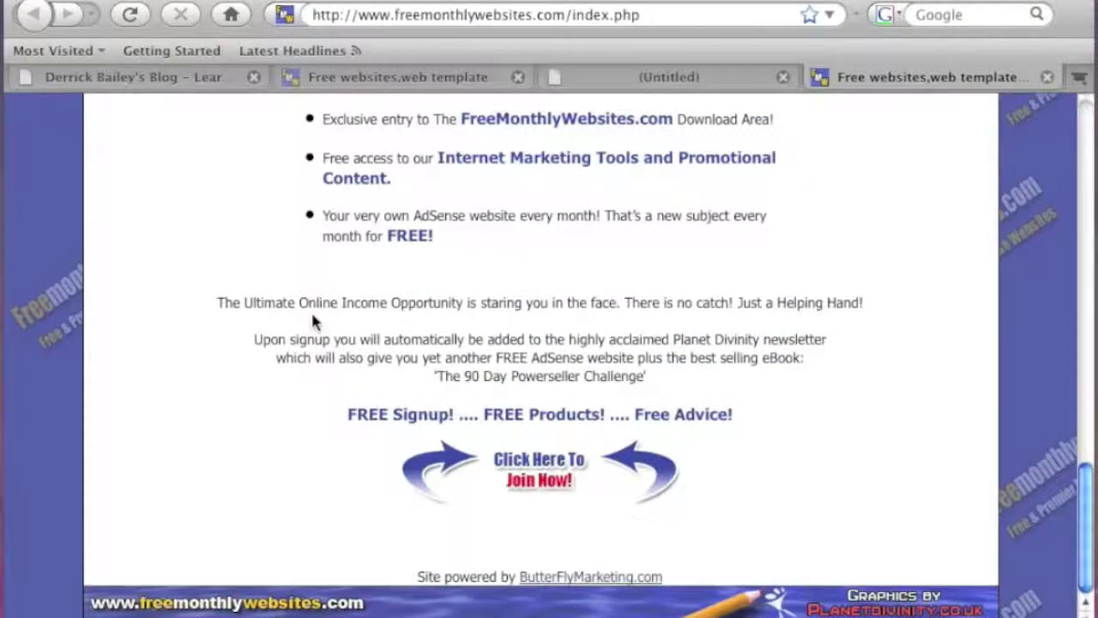
{"action": "scroll", "coordinate": [313, 316], "scroll_direction": "up", "scroll_amount": 20}
{"action": "scroll", "coordinate": [313, 316], "scroll_direction": "down", "scroll_amount": 10}
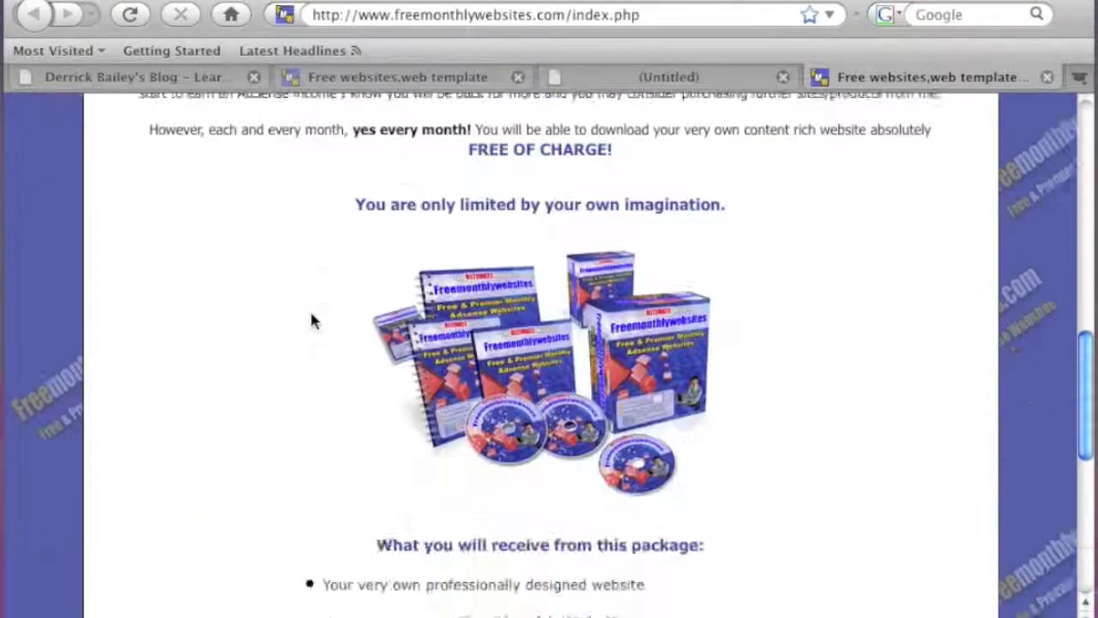
{"action": "scroll", "coordinate": [312, 320], "scroll_direction": "up", "scroll_amount": 10}
{"action": "scroll", "coordinate": [311, 320], "scroll_direction": "down", "scroll_amount": 5}
{"action": "scroll", "coordinate": [312, 321], "scroll_direction": "up", "scroll_amount": 5}
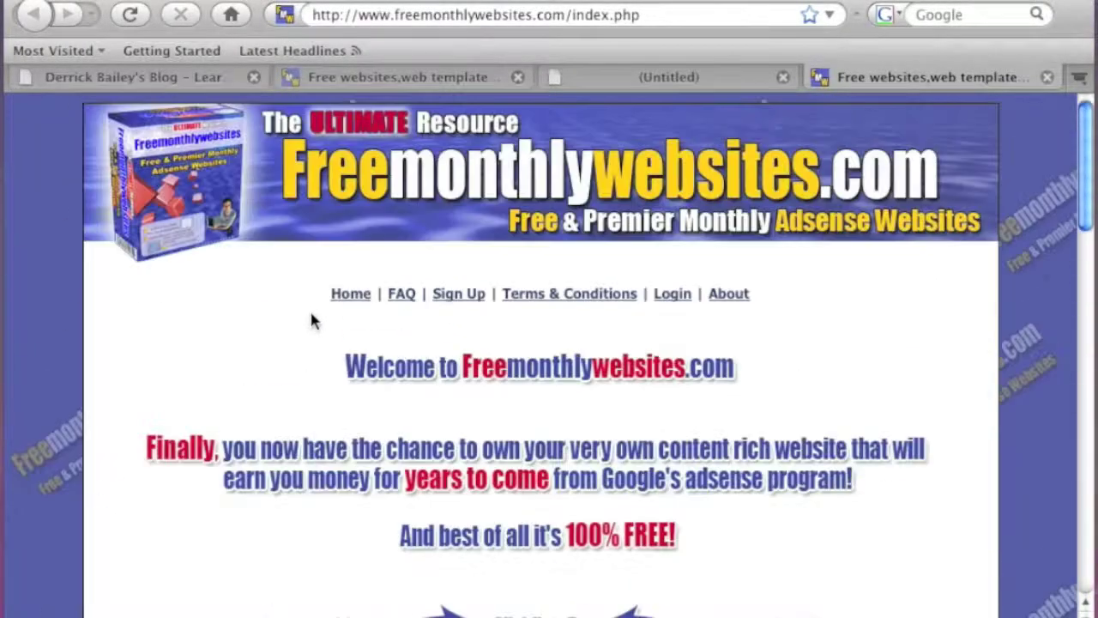
{"action": "scroll", "coordinate": [311, 319], "scroll_direction": "down", "scroll_amount": 10}
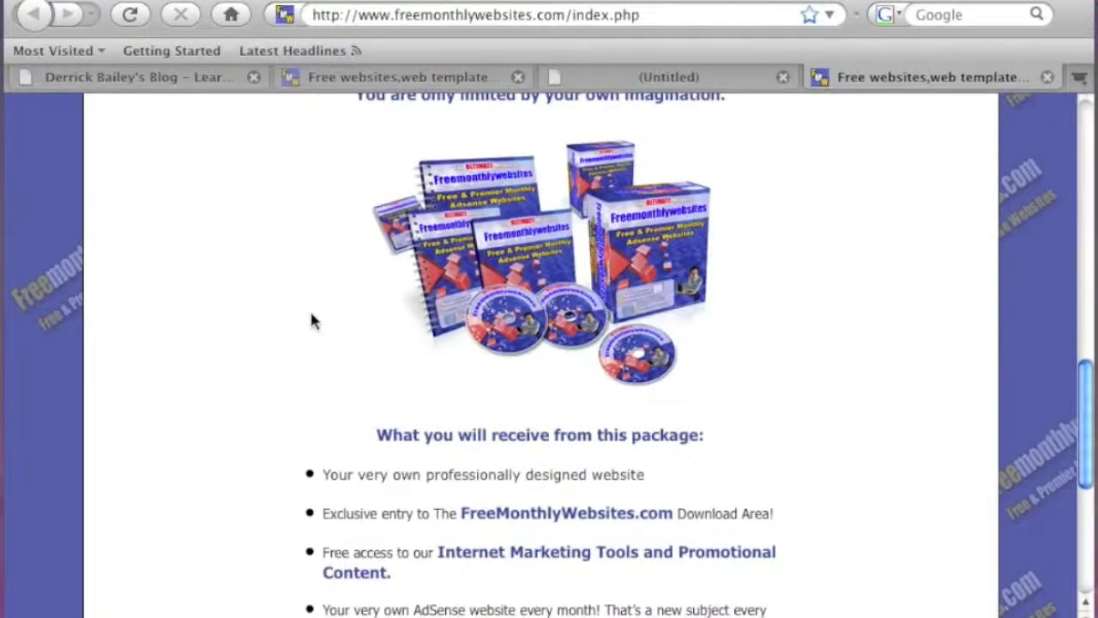
{"action": "scroll", "coordinate": [312, 320], "scroll_direction": "up", "scroll_amount": 10}
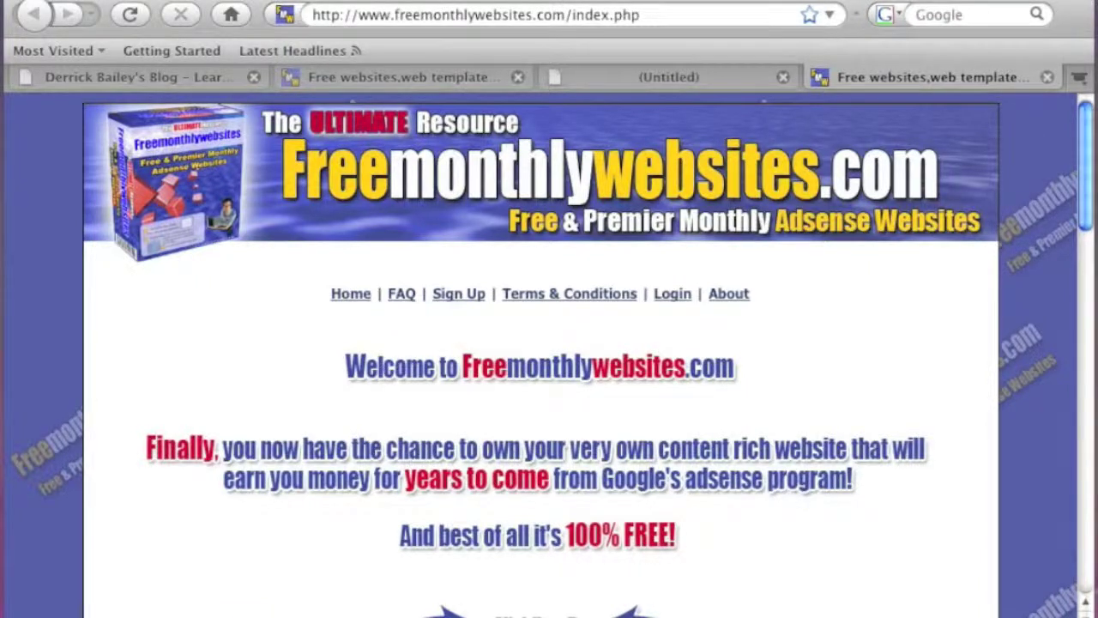
- Bring up Transmit from the Dock, connected to DerrickaBailey.com's public_html
{"action": "left_click", "coordinate": [810, 592]}
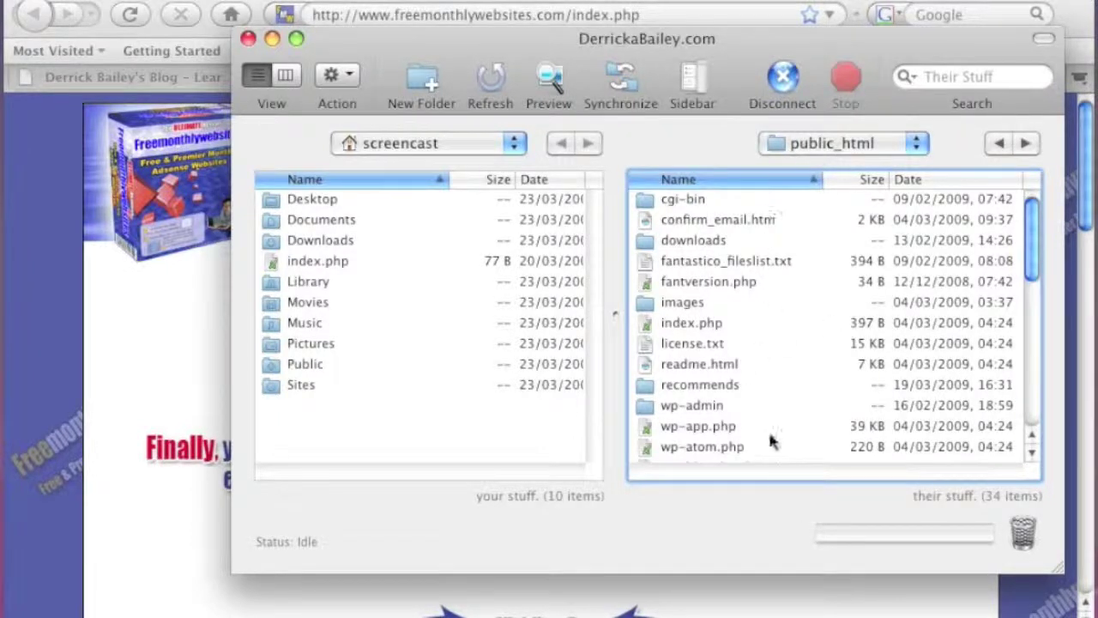
- On the server, open the recommends folder and then its freesites folder holding index.php
{"action": "left_click", "coordinate": [692, 391]}
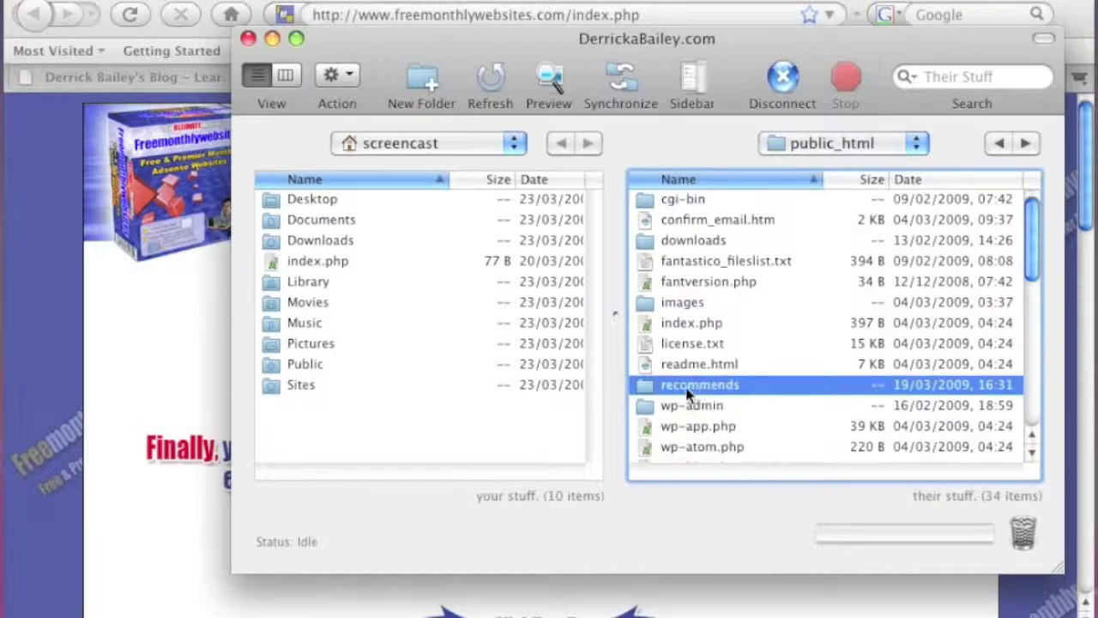
{"action": "double_click", "coordinate": [695, 392]}
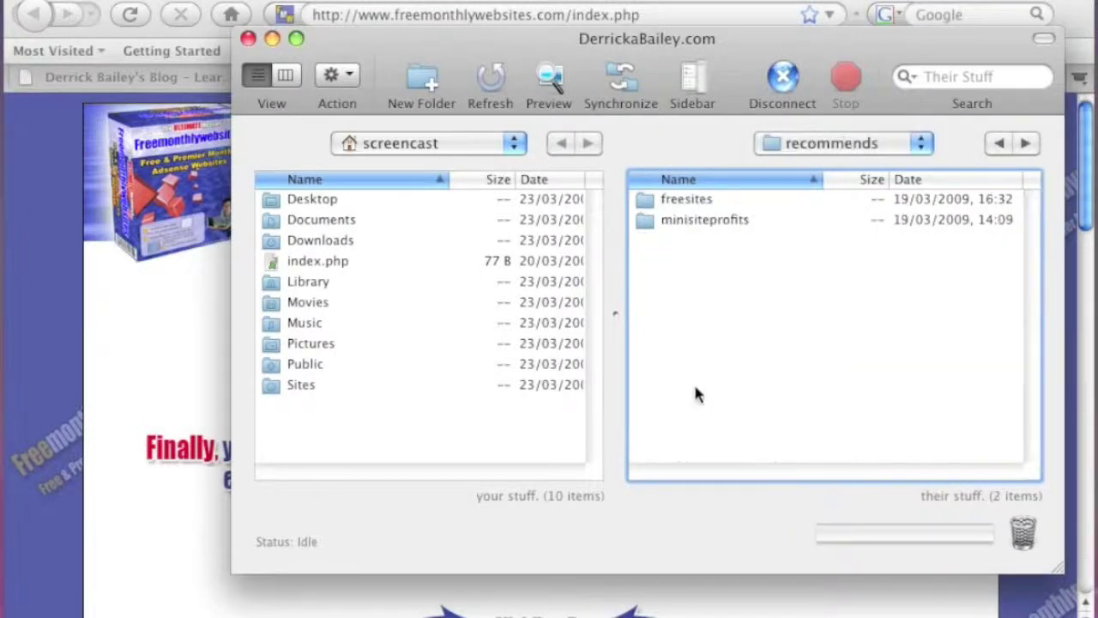
{"action": "double_click", "coordinate": [670, 198]}
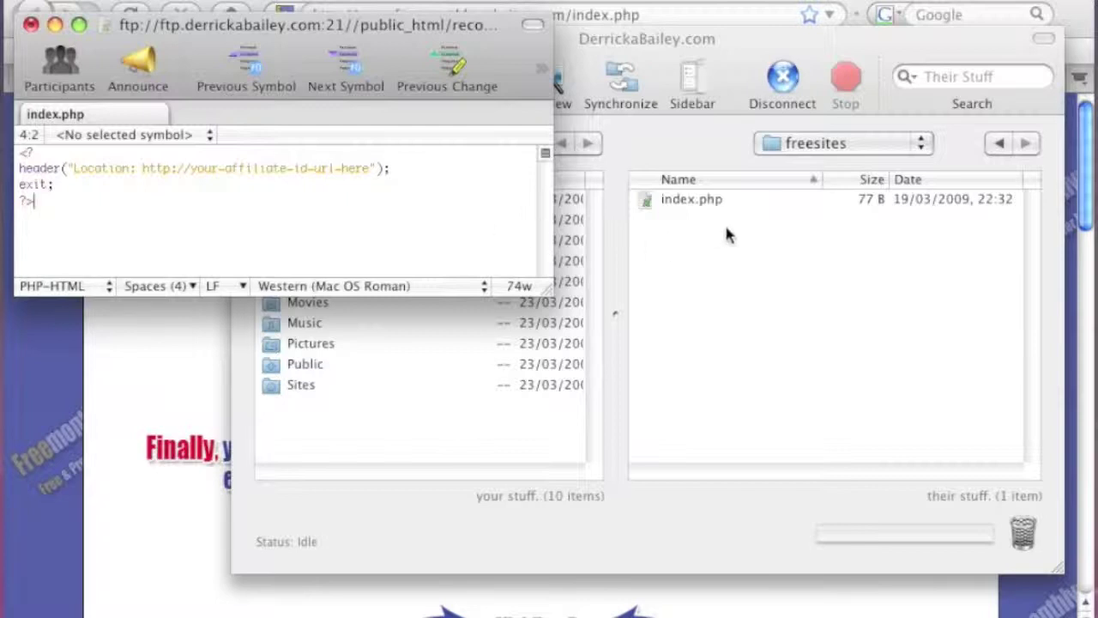
- Return to Firefox and bring the untitled tab with the freesites address to the front
{"action": "left_click", "coordinate": [700, 2]}
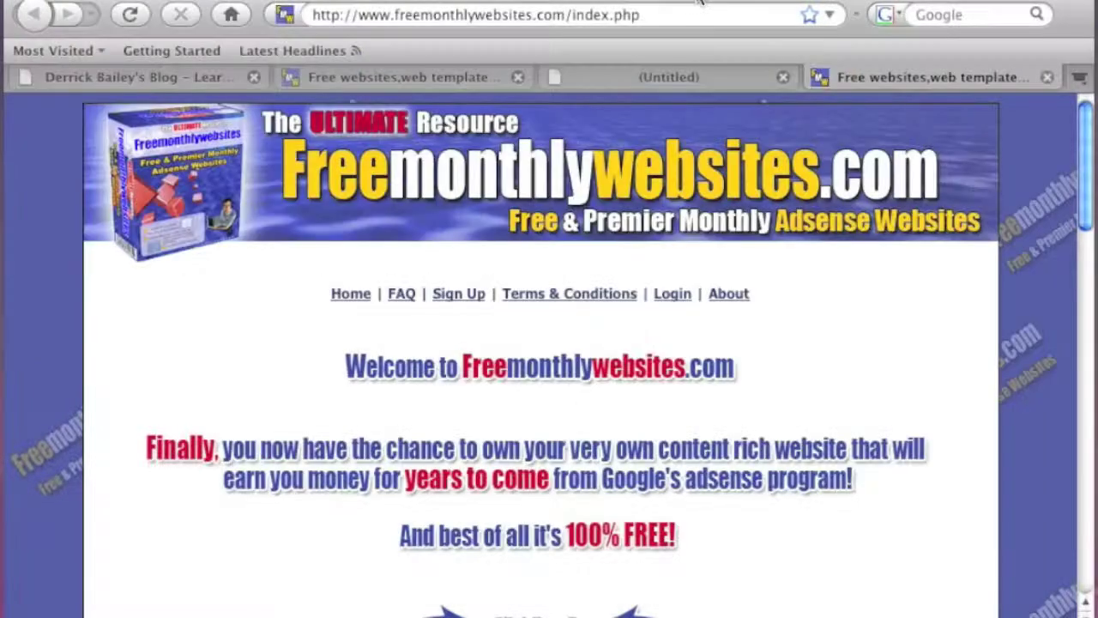
{"action": "left_click", "coordinate": [206, 78]}
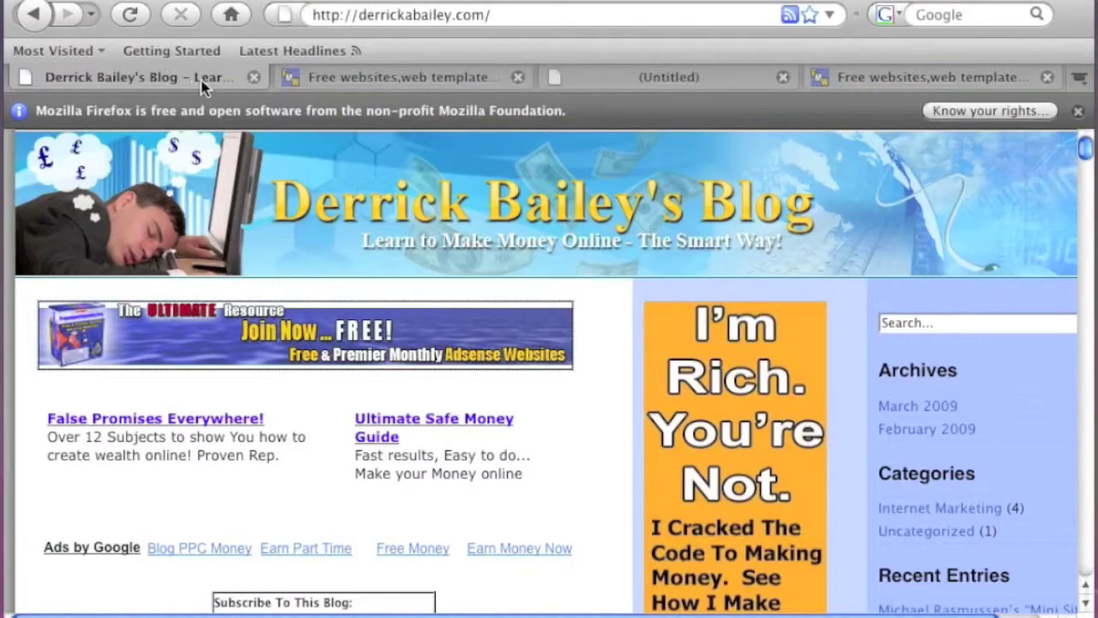
{"action": "left_click", "coordinate": [647, 86]}
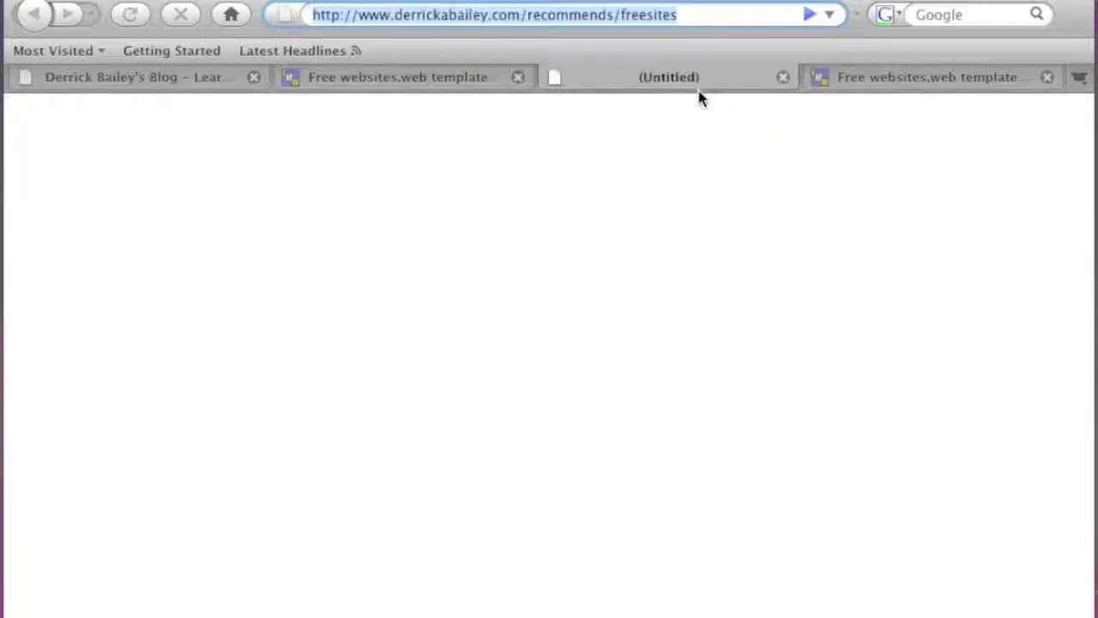
- Cycle through the Firefox tabs, ending on the second tab's Freemonthlywebsites.com page
{"action": "left_click", "coordinate": [867, 77]}
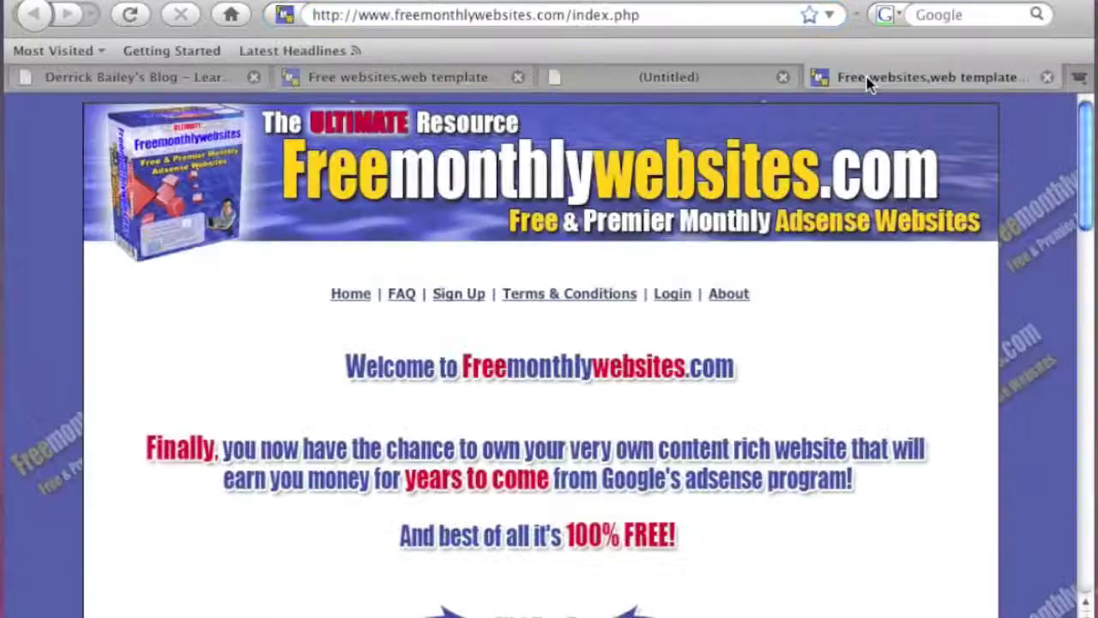
{"action": "left_click", "coordinate": [699, 79]}
{"action": "left_click", "coordinate": [444, 78]}
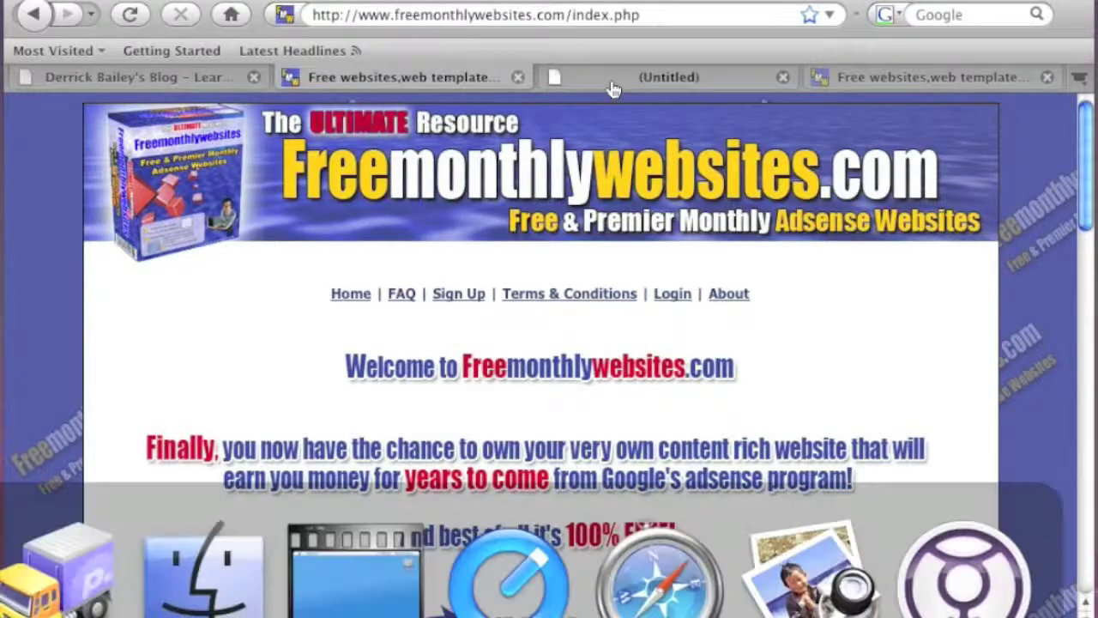
{"action": "key", "text": "super+Tab"}
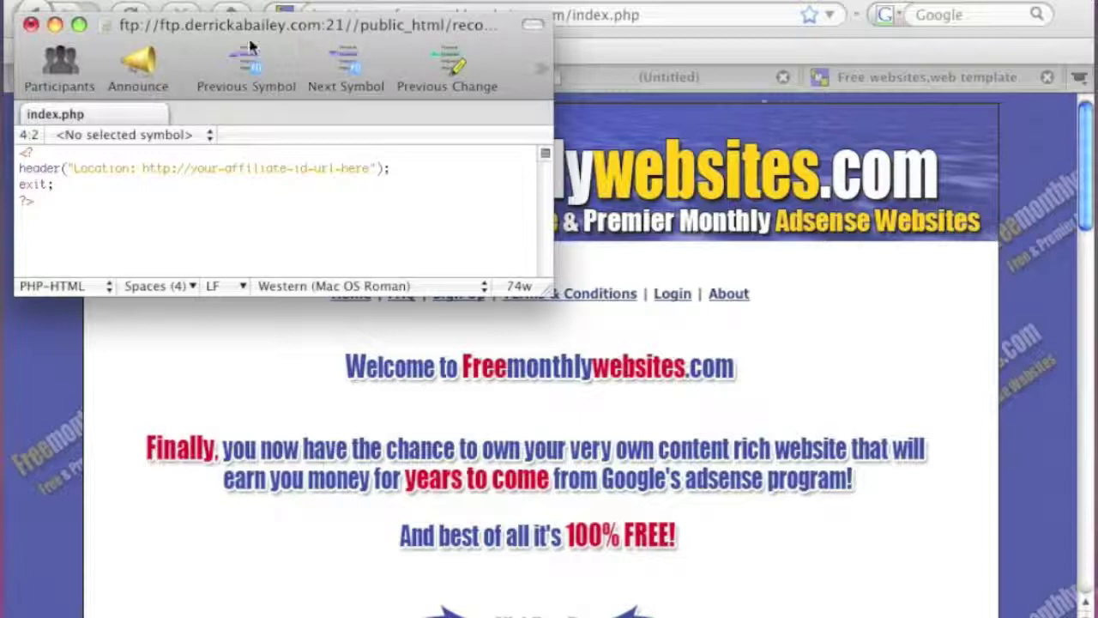
{"action": "left_click", "coordinate": [54, 25]}
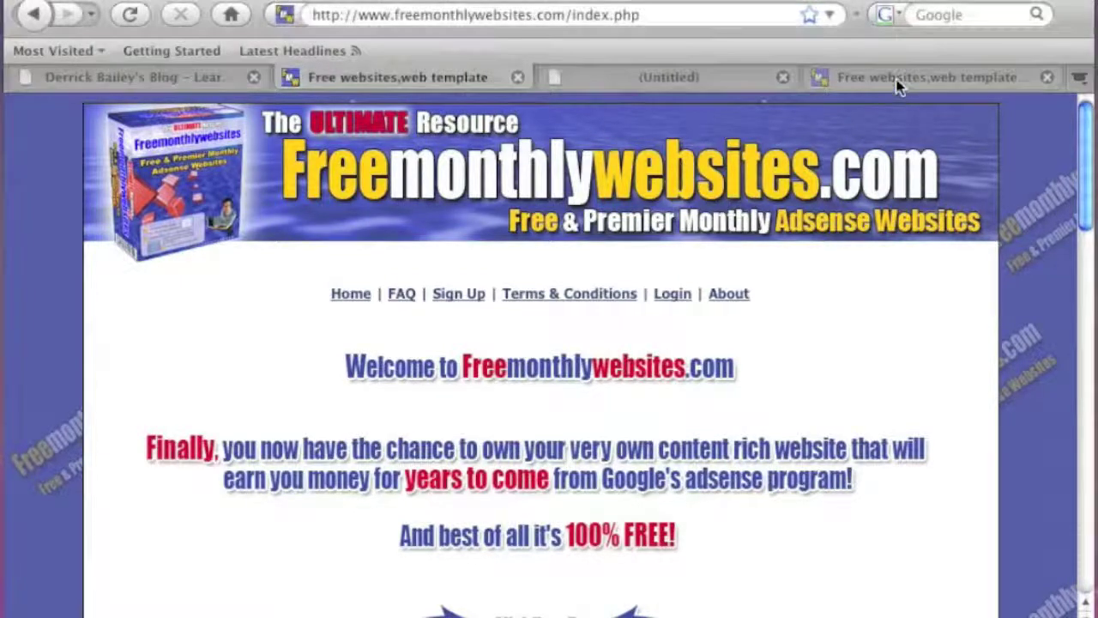
- Trim 'freesites' from the address to list /recommends, then follow freesites/ to test the redirect
{"action": "left_click", "coordinate": [896, 84]}
{"action": "left_click", "coordinate": [657, 85]}
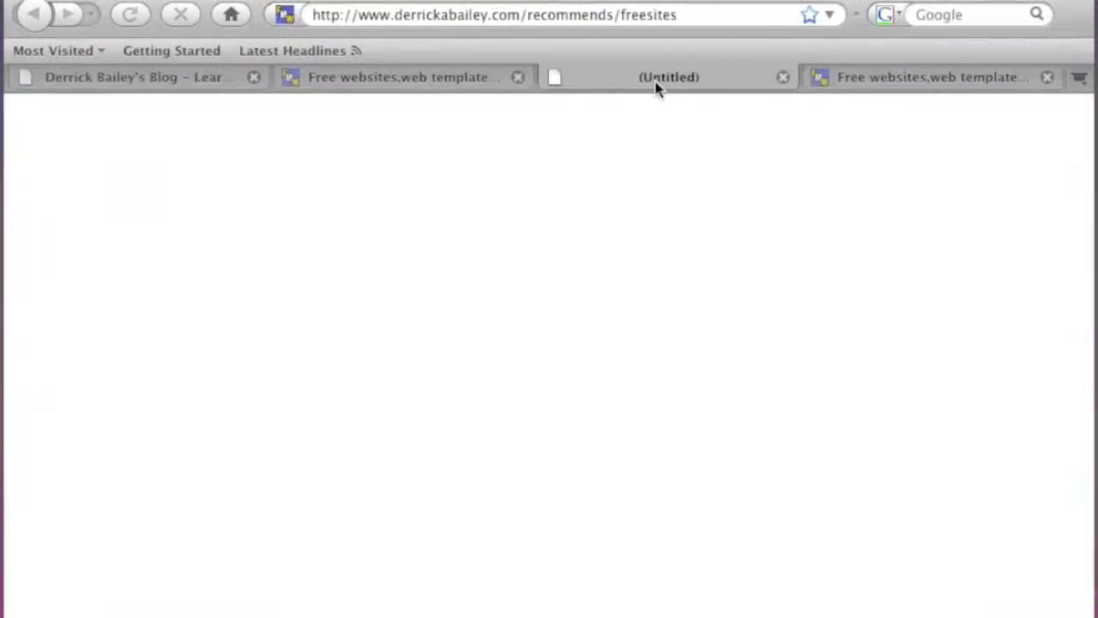
{"action": "left_click", "coordinate": [708, 19]}
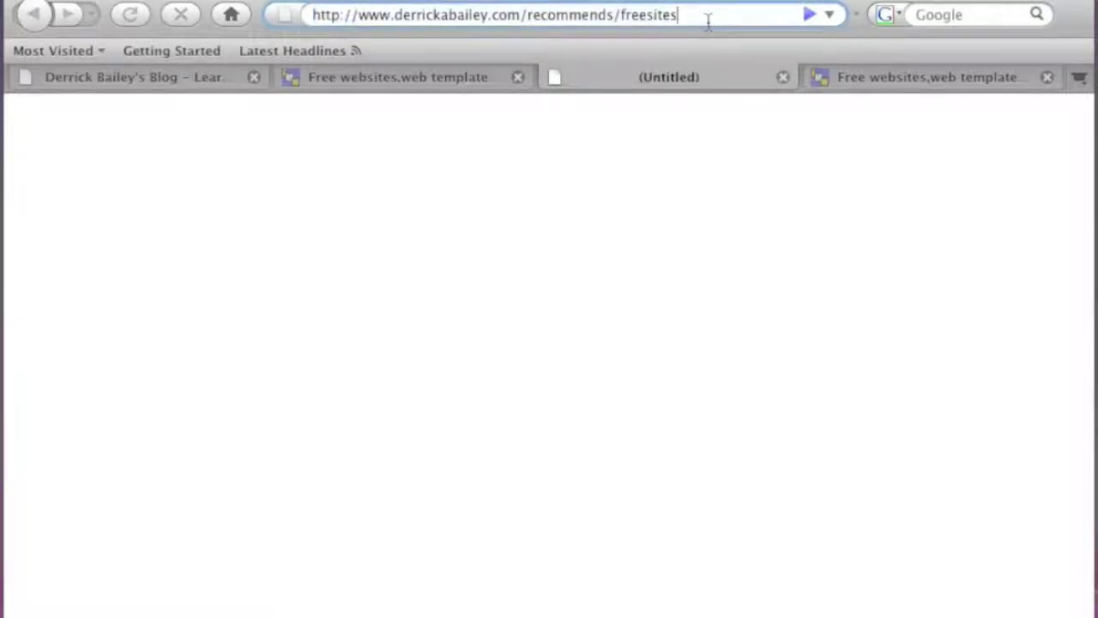
{"action": "key", "text": "BackSpace"}
{"action": "key", "text": "BackSpace"}
{"action": "key", "text": "BackSpace"}
{"action": "key", "text": "BackSpace"}
{"action": "key", "text": "BackSpace"}
{"action": "key", "text": "BackSpace"}
{"action": "key", "text": "BackSpace"}
{"action": "key", "text": "BackSpace"}
{"action": "key", "text": "BackSpace"}
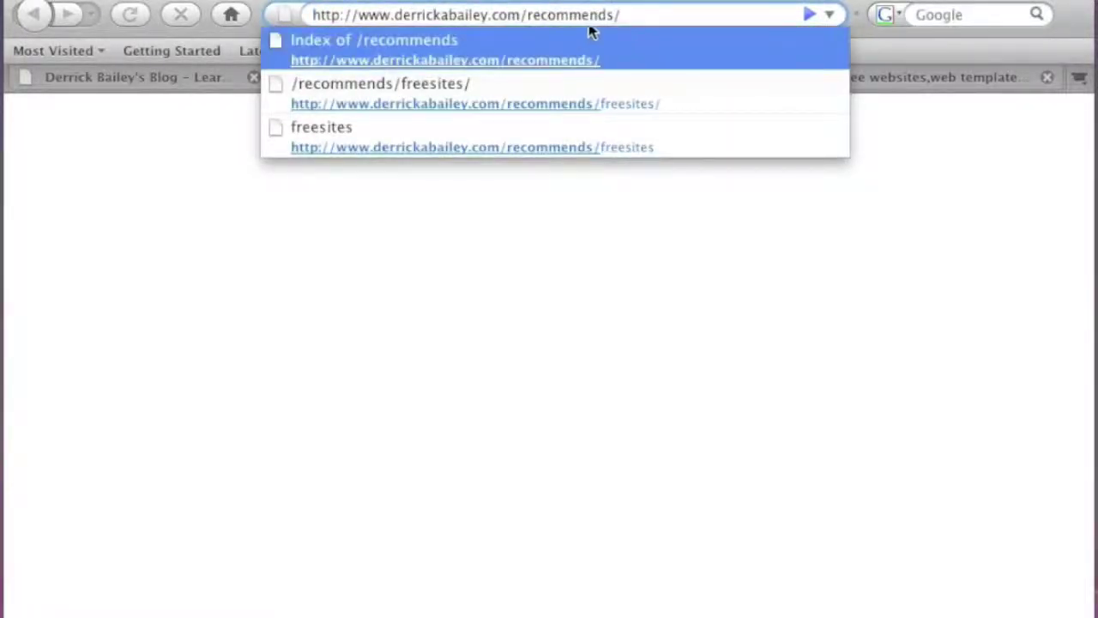
{"action": "key", "text": "Return"}
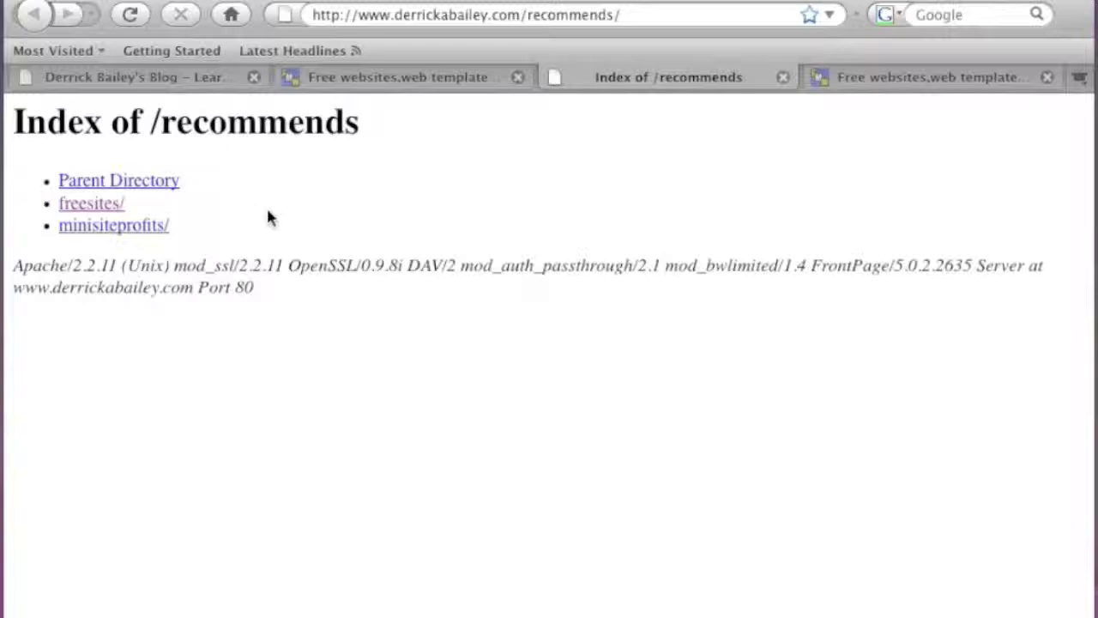
{"action": "left_click", "coordinate": [93, 210]}
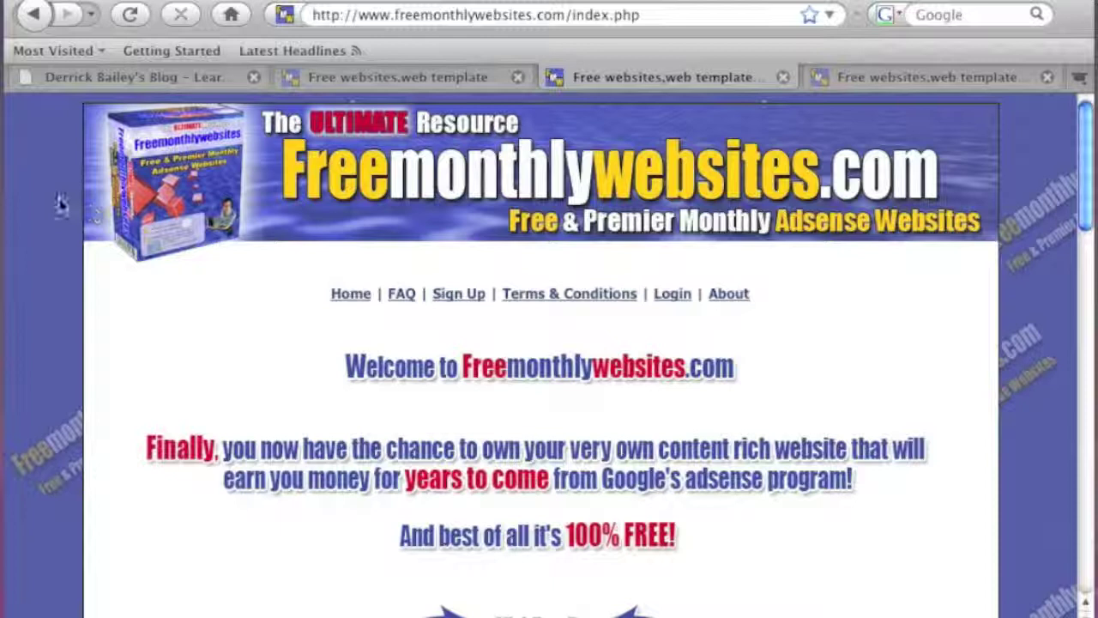